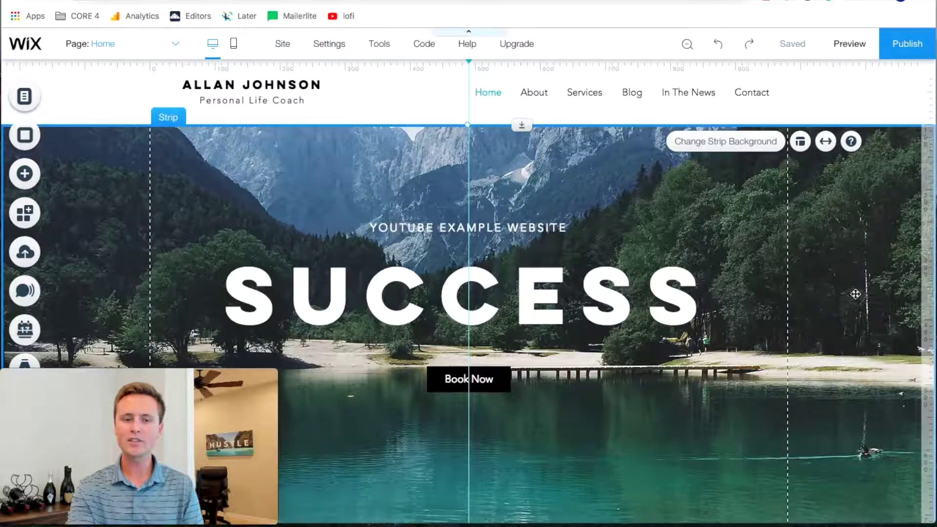
# Step: Open the strip background's image options and select attractsuccess.jpg from My Images
pyautogui.scroll(-2, 809, 379)
pyautogui.scroll(2, 809, 378)
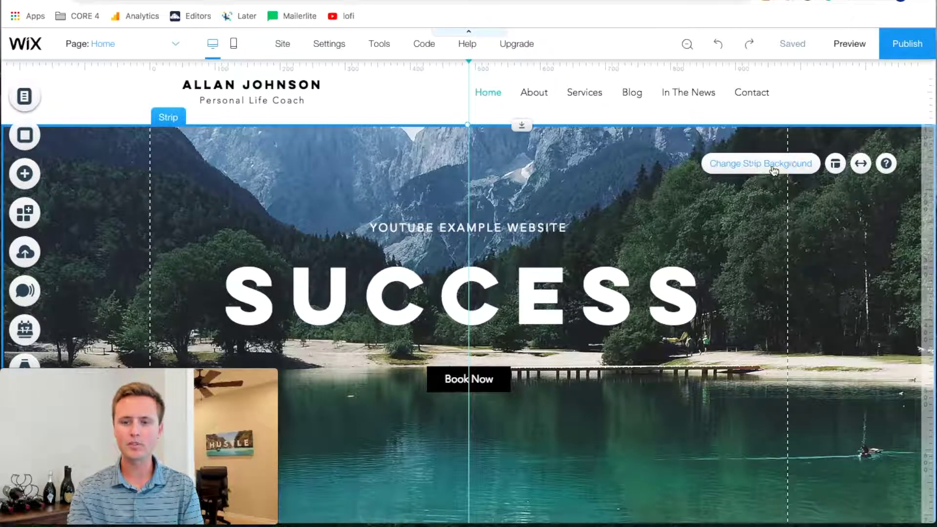
pyautogui.click(774, 166)
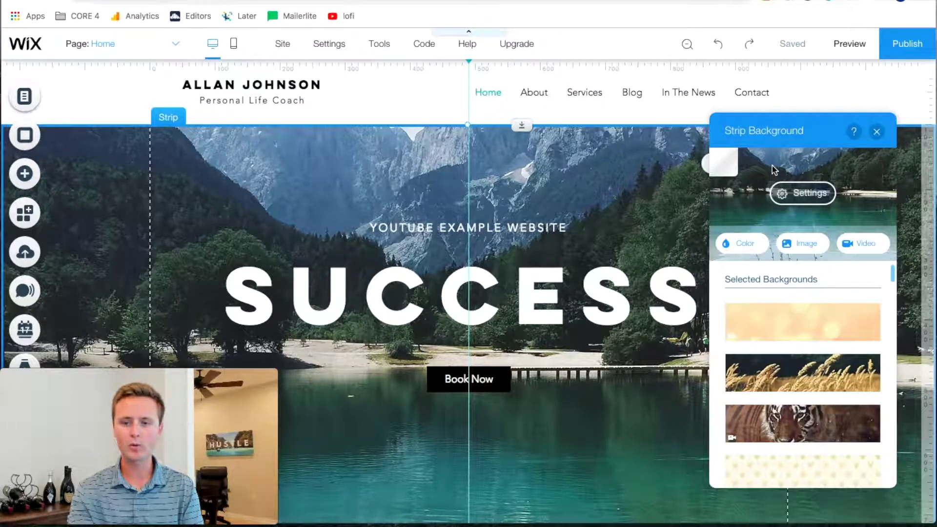
pyautogui.click(804, 247)
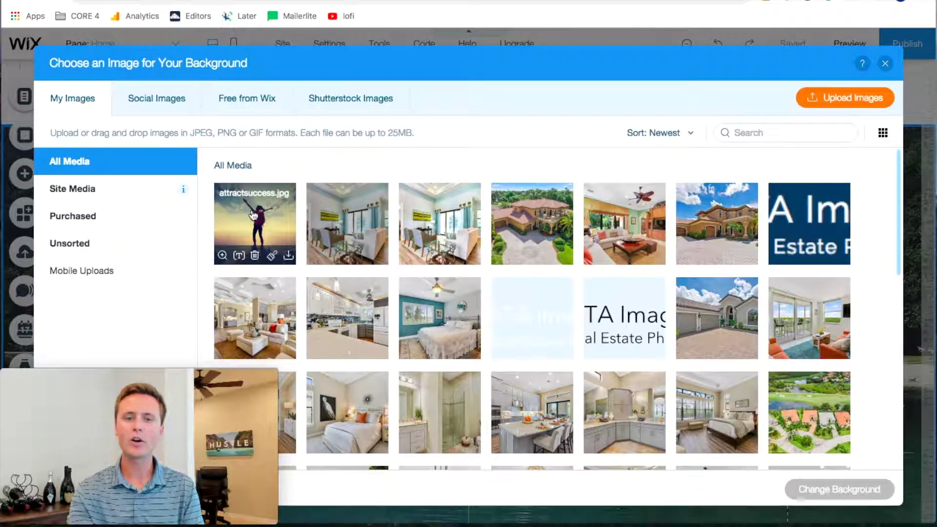
pyautogui.click(253, 215)
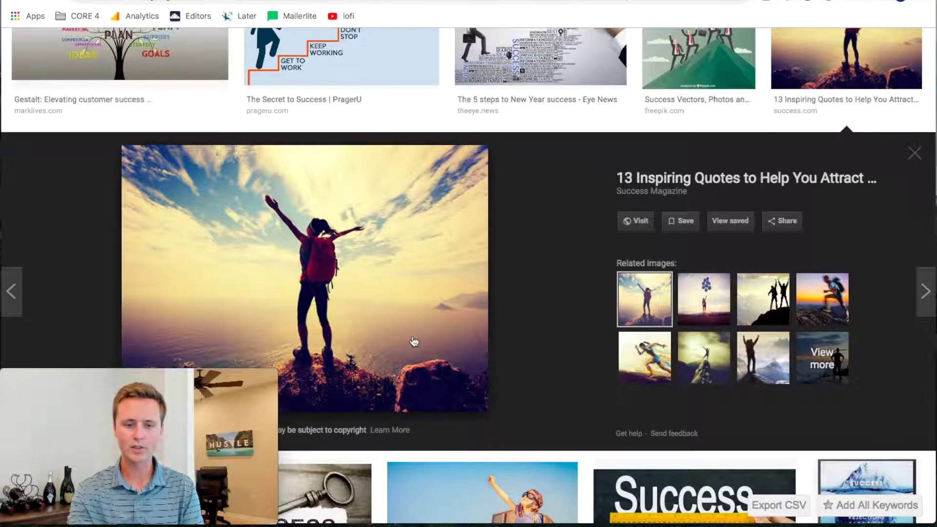
pyautogui.moveTo(157, 375); pyautogui.dragTo(576, 278)
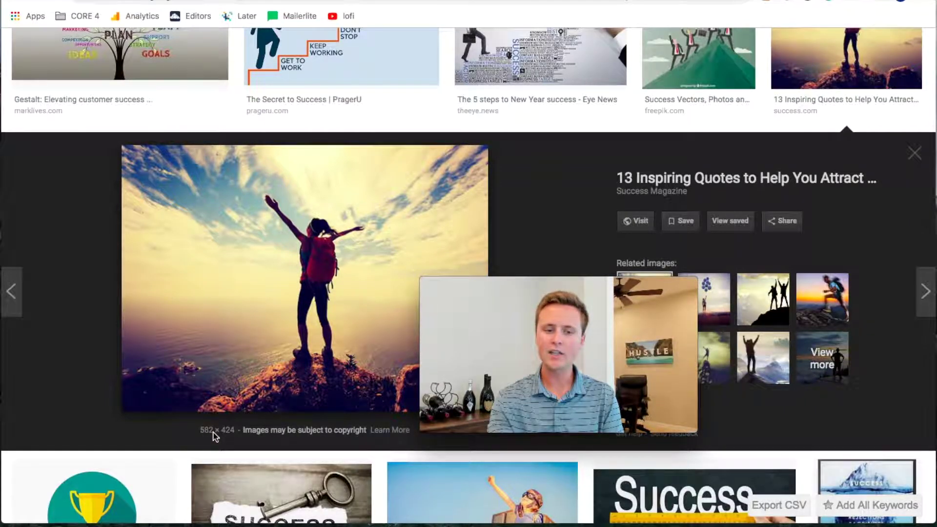
pyautogui.moveTo(565, 283); pyautogui.dragTo(147, 377)
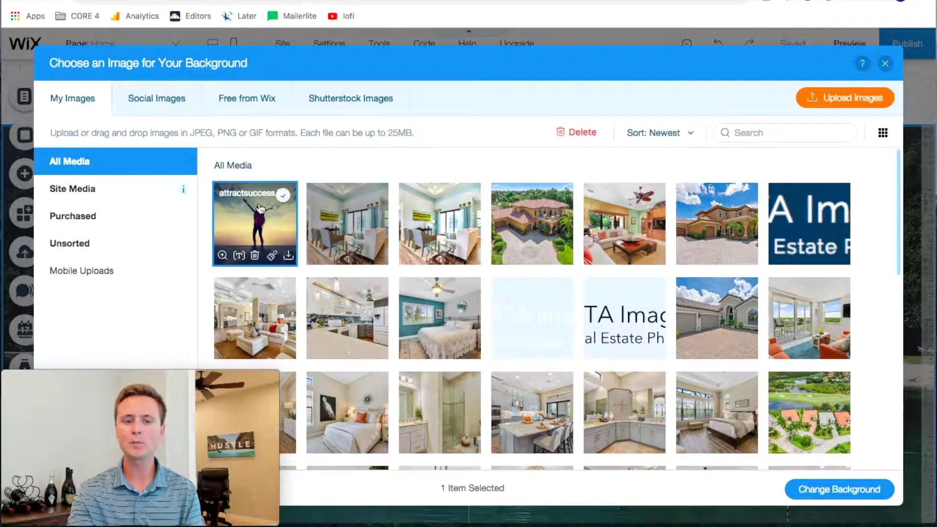
# Step: Reselect the attractsuccess.jpg hiker photo and apply it with Change Background, replacing the lake photo
pyautogui.moveTo(224, 256)
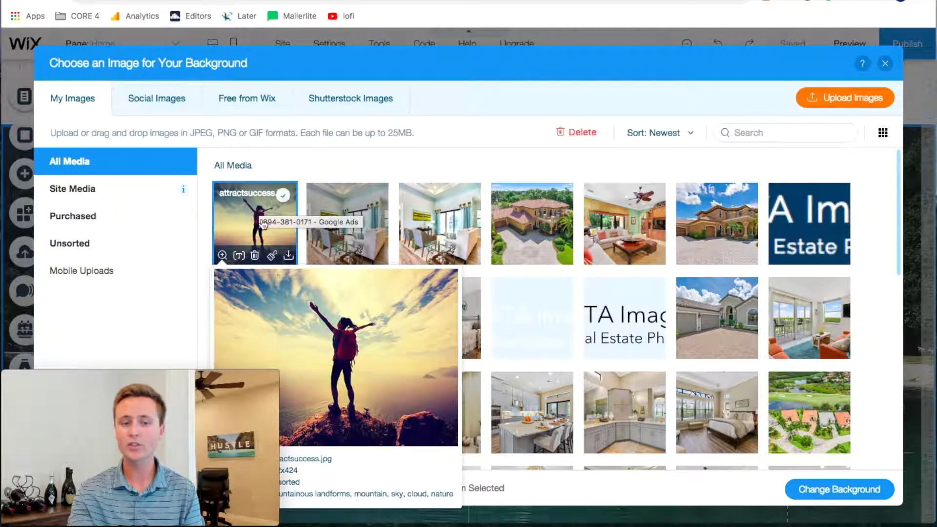
pyautogui.click(256, 207)
pyautogui.click(256, 207)
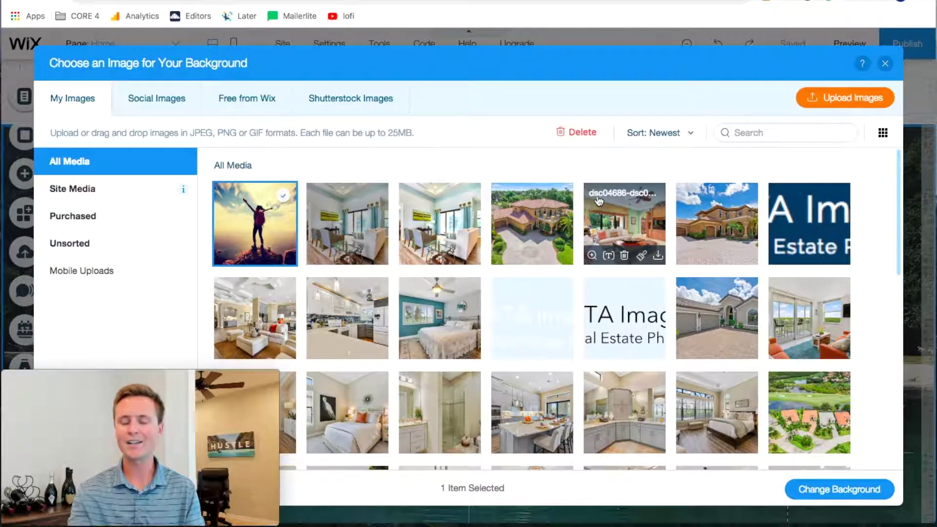
pyautogui.click(842, 490)
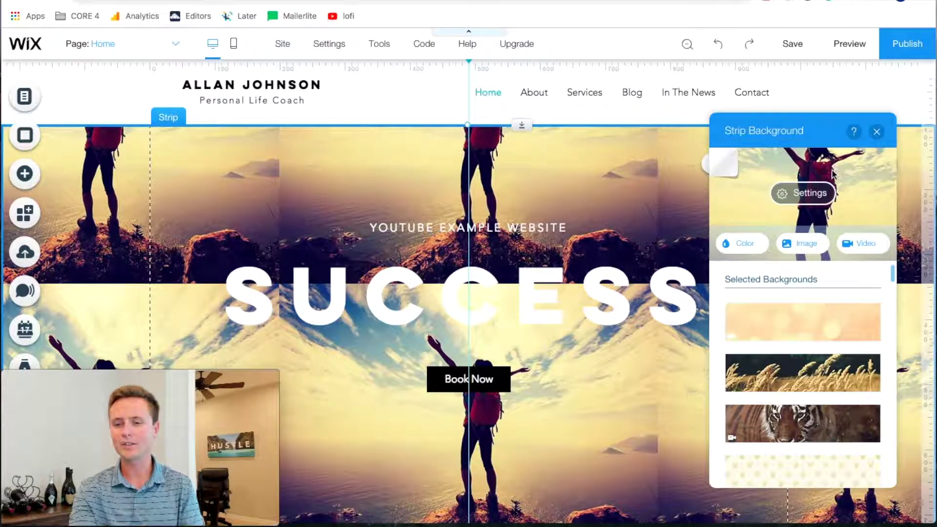
# Step: Change the hiker background's image scaling from Tile to Scale to Fill
pyautogui.click(804, 193)
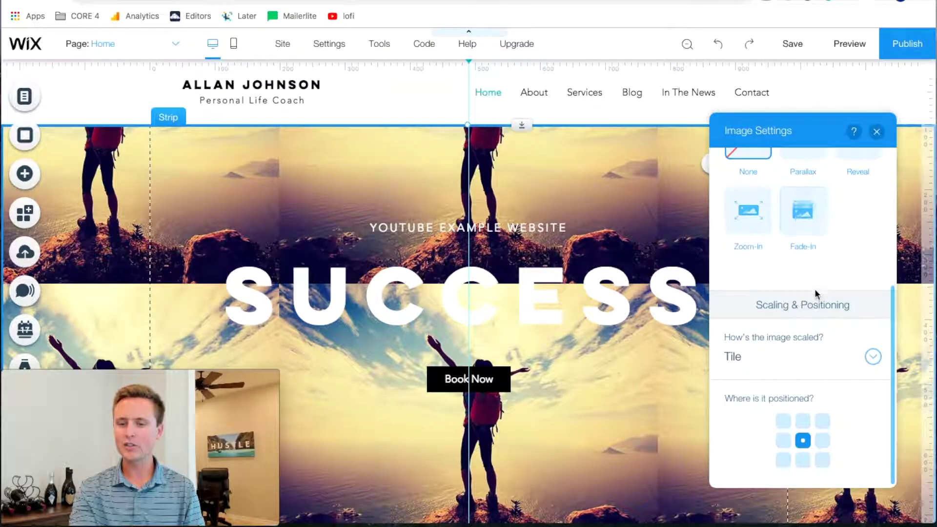
pyautogui.click(790, 369)
pyautogui.click(760, 330)
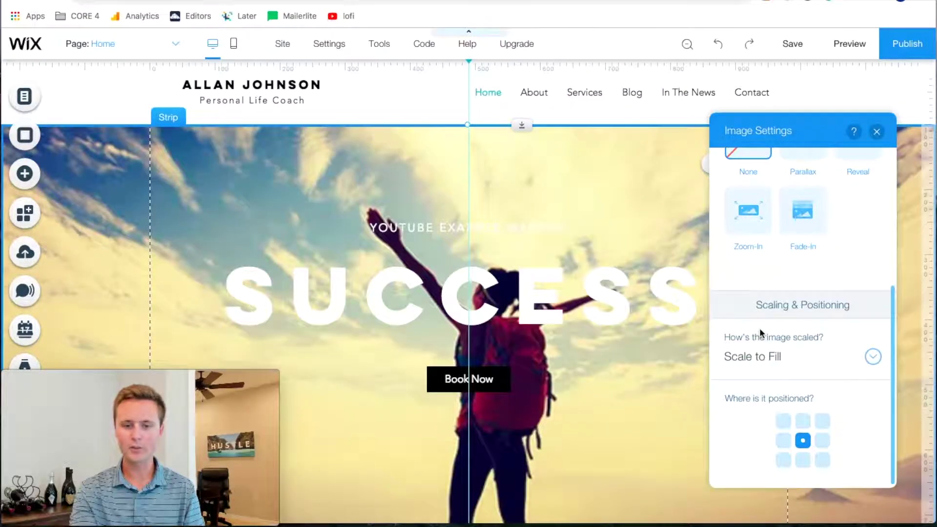
pyautogui.click(876, 131)
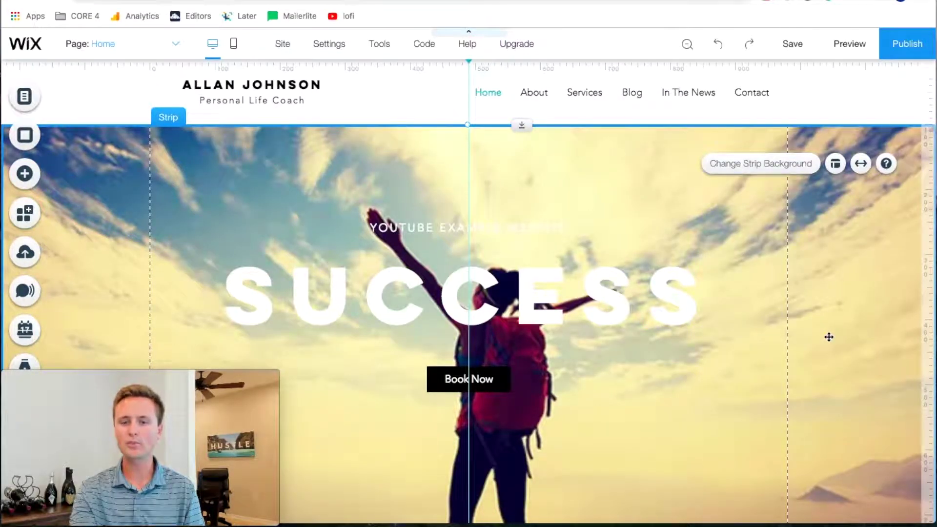
pyautogui.scroll(-3, 828, 337)
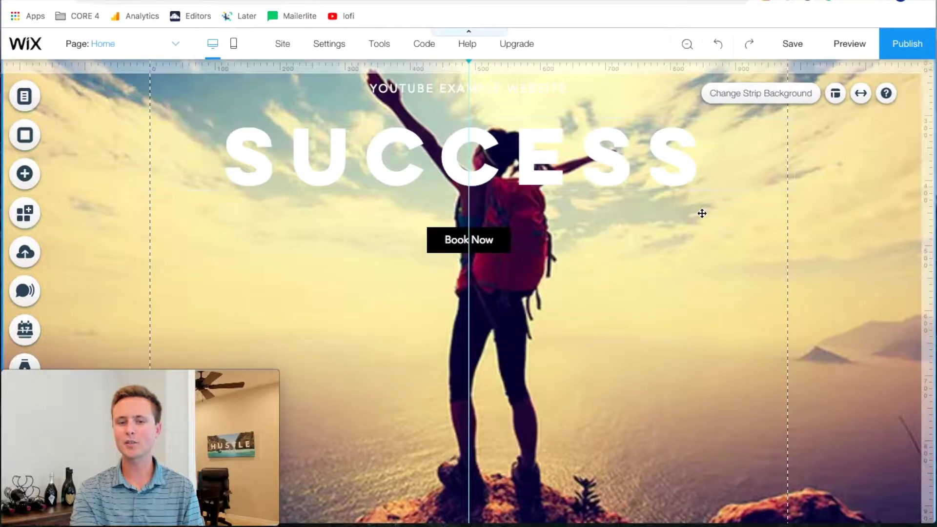
pyautogui.scroll(2, 538, 161)
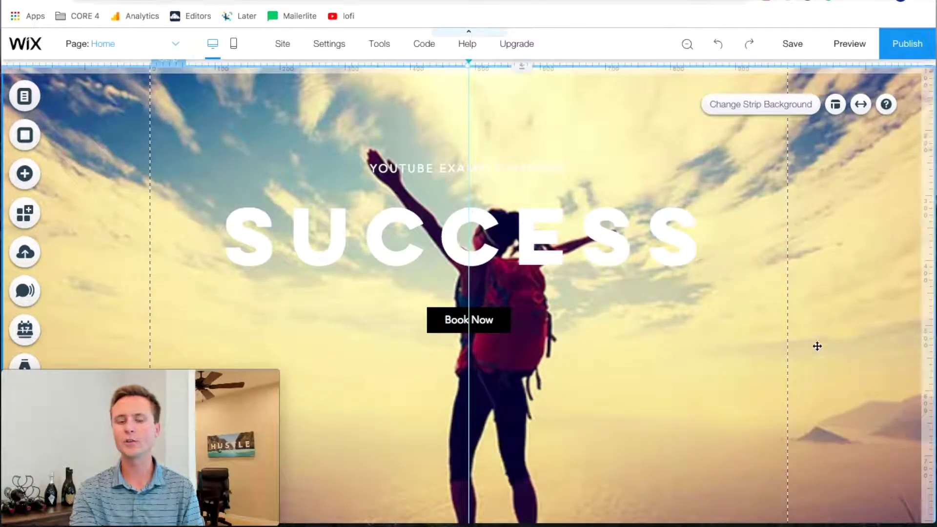
pyautogui.scroll(-1, 817, 346)
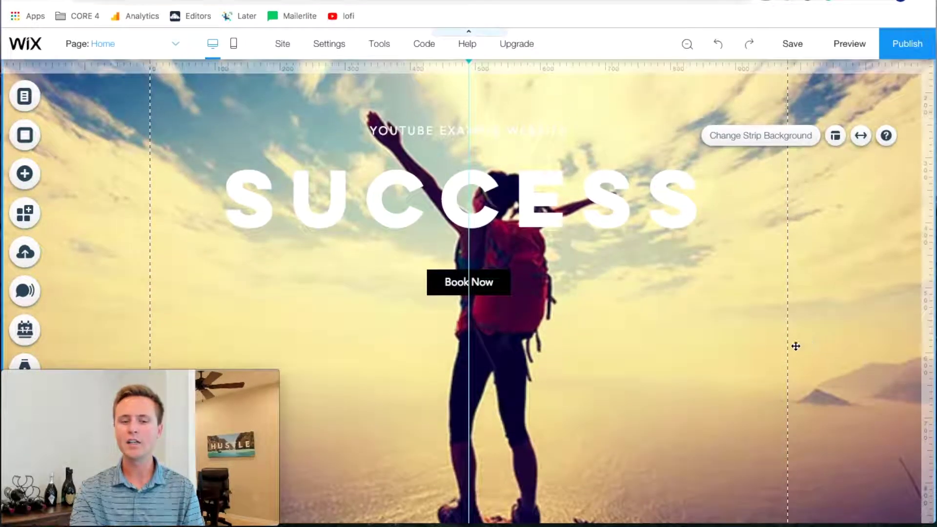
# Step: Preview the homepage, scroll past the hiker hero and lower sections, then return to editing
pyautogui.click(847, 46)
pyautogui.scroll(-2, 771, 295)
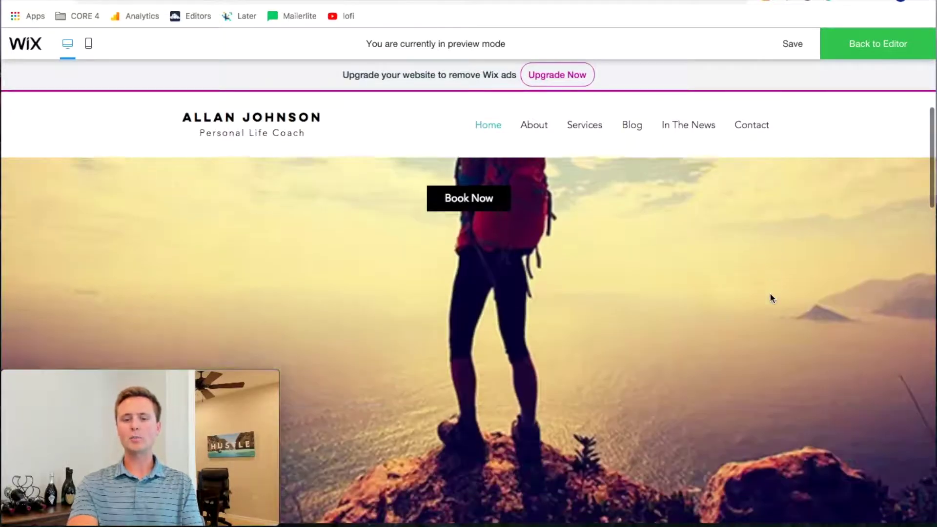
pyautogui.scroll(4, 771, 298)
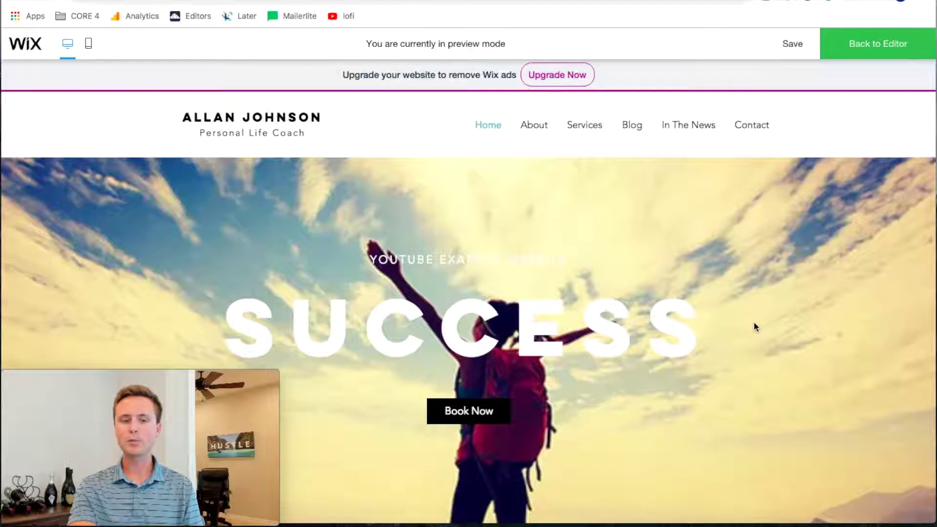
pyautogui.scroll(-5, 754, 323)
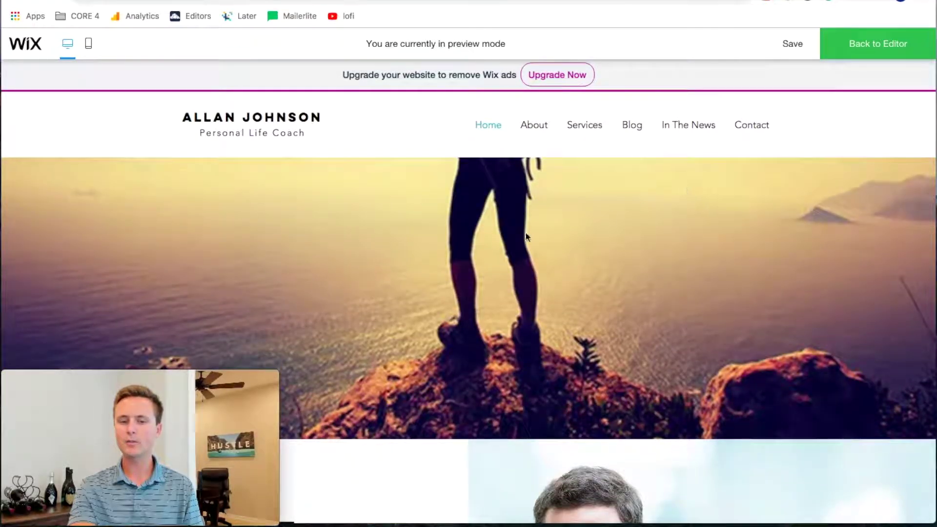
pyautogui.scroll(-5, 728, 238)
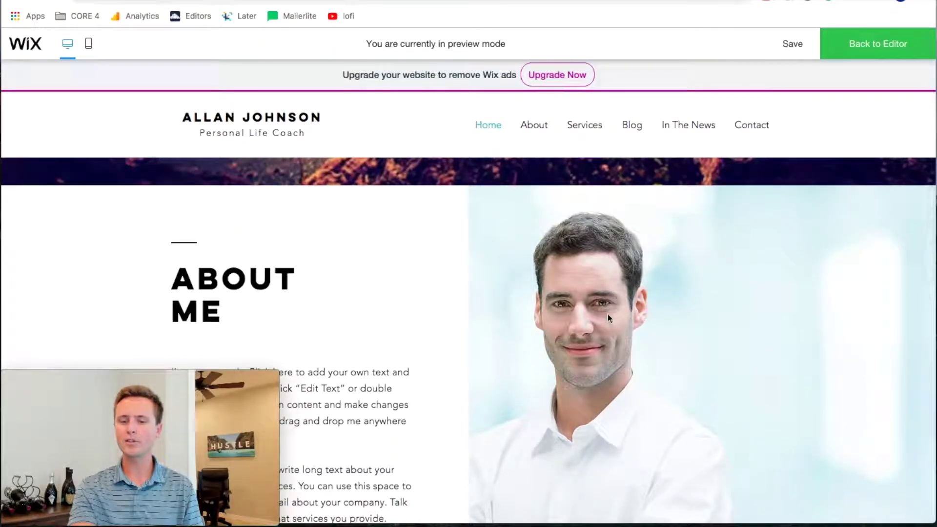
pyautogui.scroll(10, 691, 305)
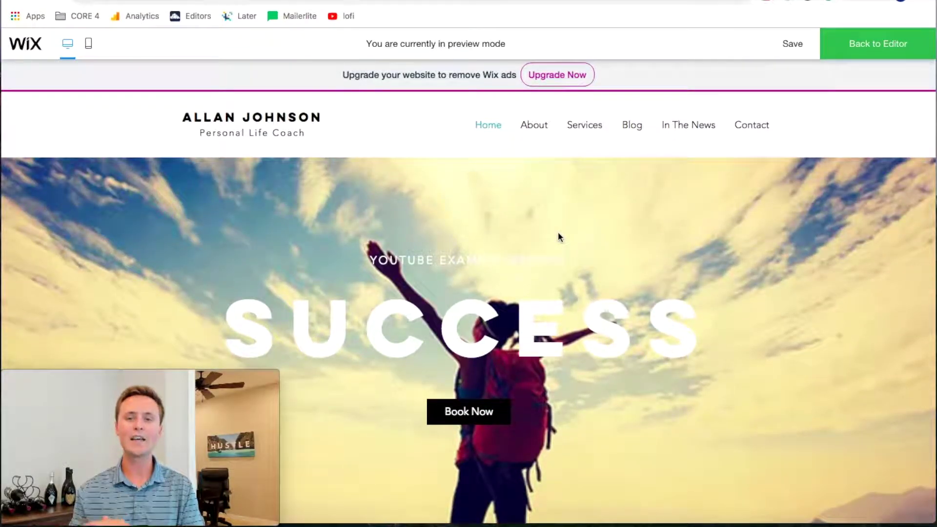
pyautogui.scroll(-3, 735, 370)
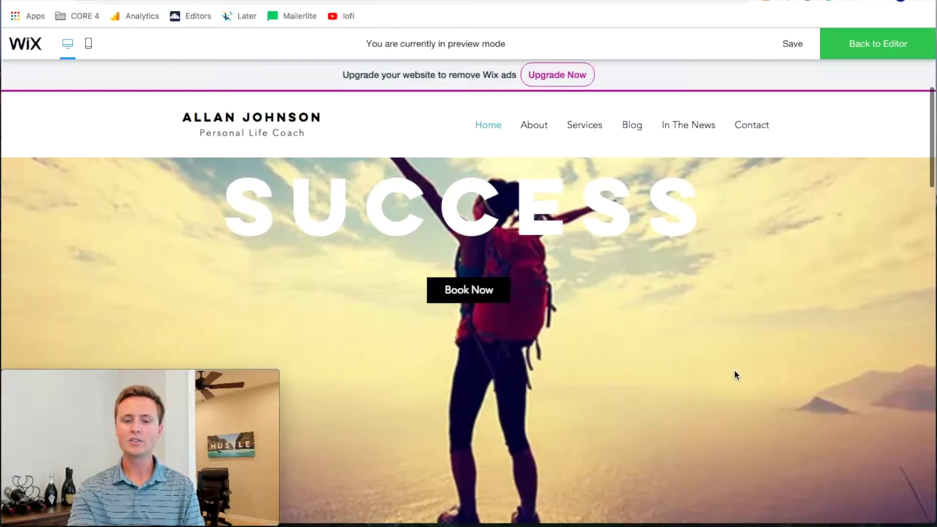
pyautogui.scroll(3, 734, 370)
pyautogui.click(886, 53)
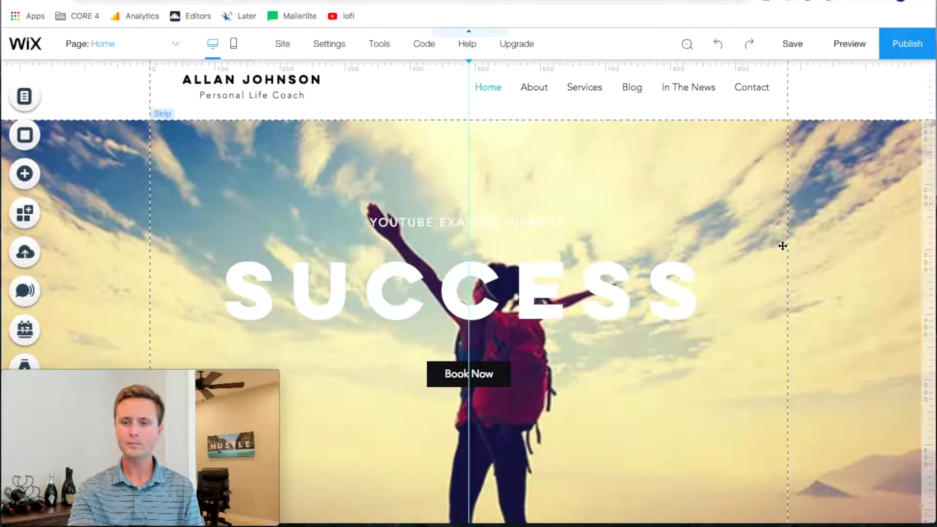
# Step: Select the hero strip behind SUCCESS and open the Free from Wix images for its background
pyautogui.click(832, 192)
pyautogui.click(780, 167)
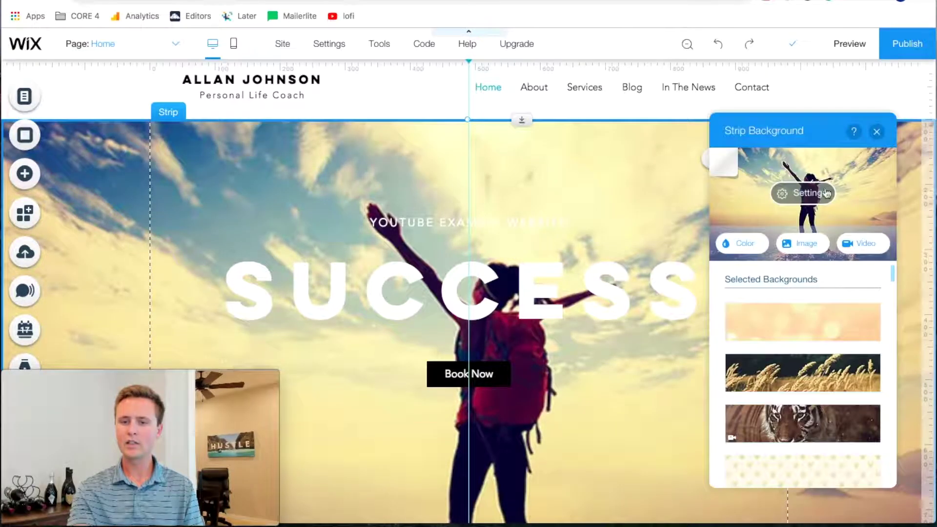
pyautogui.click(799, 248)
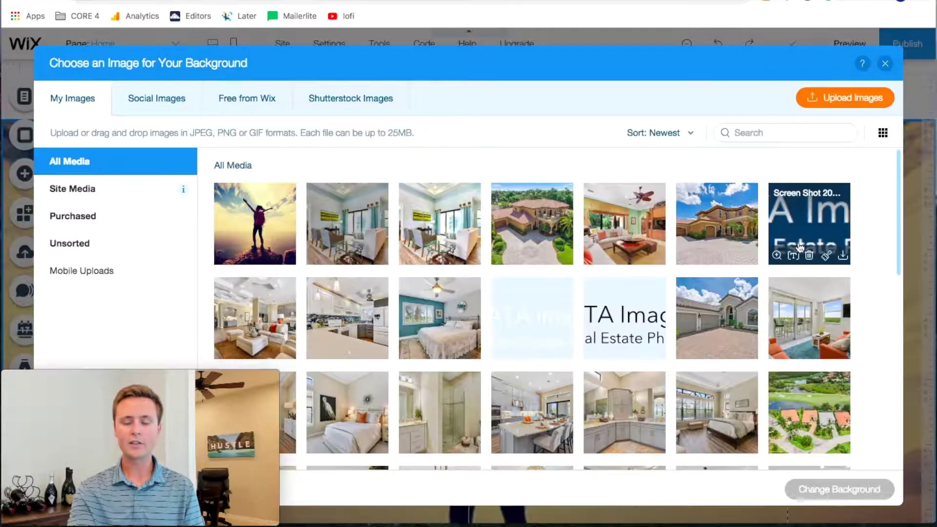
pyautogui.click(251, 110)
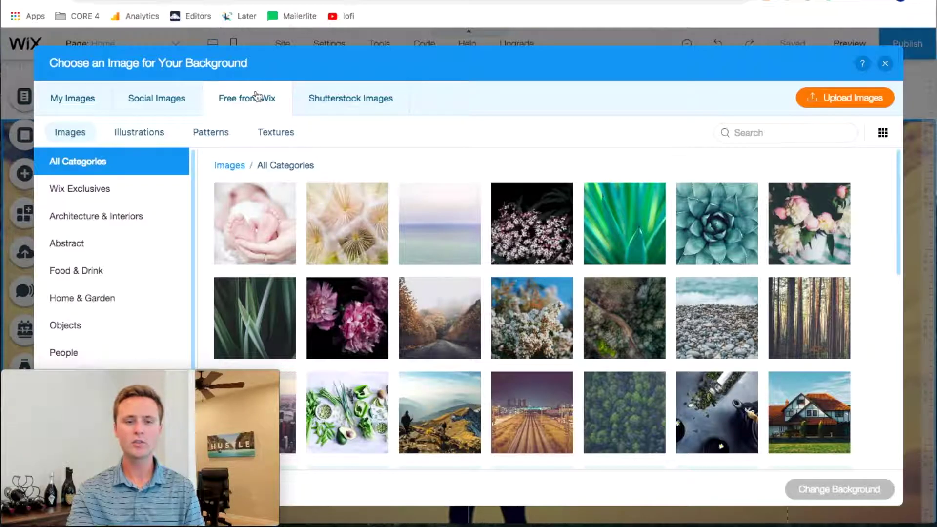
# Step: Search the free Wix images for 'mountain'
pyautogui.click(804, 140)
pyautogui.write('mountain')
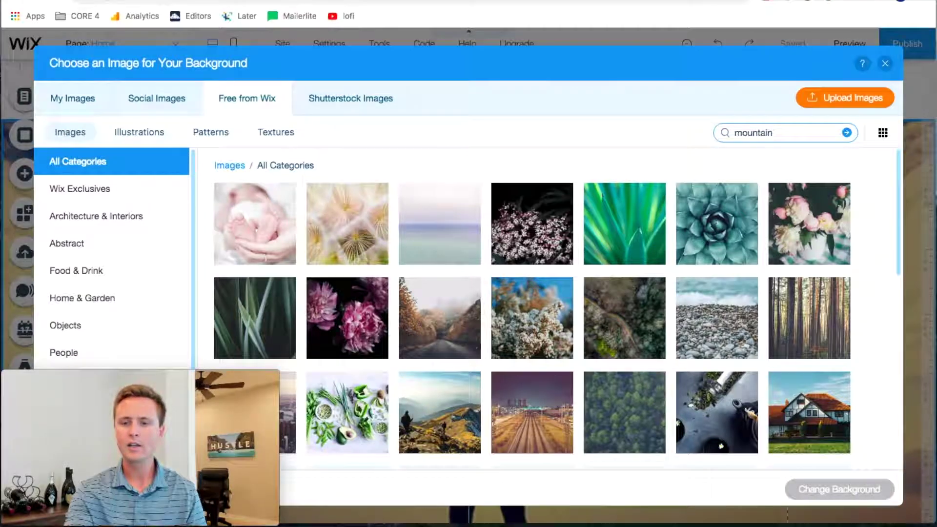
pyautogui.press('Return')
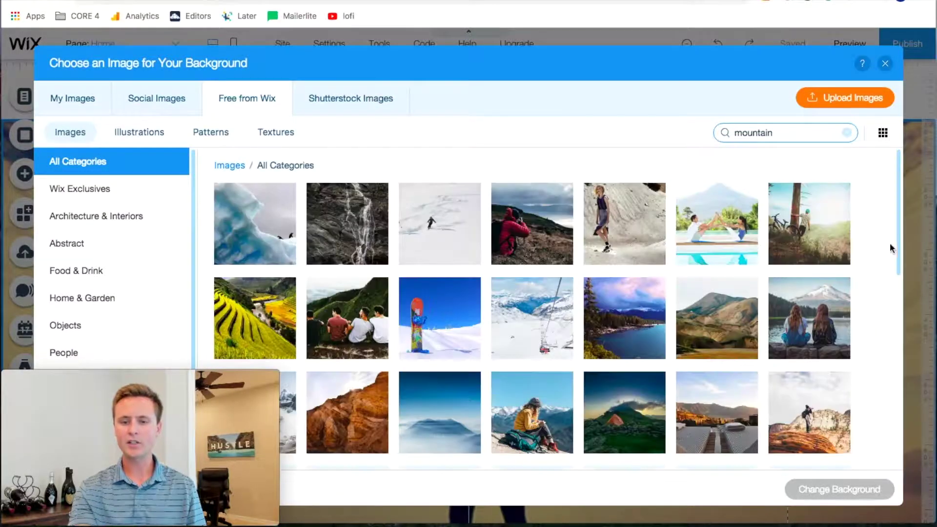
pyautogui.scroll(-3, 850, 317)
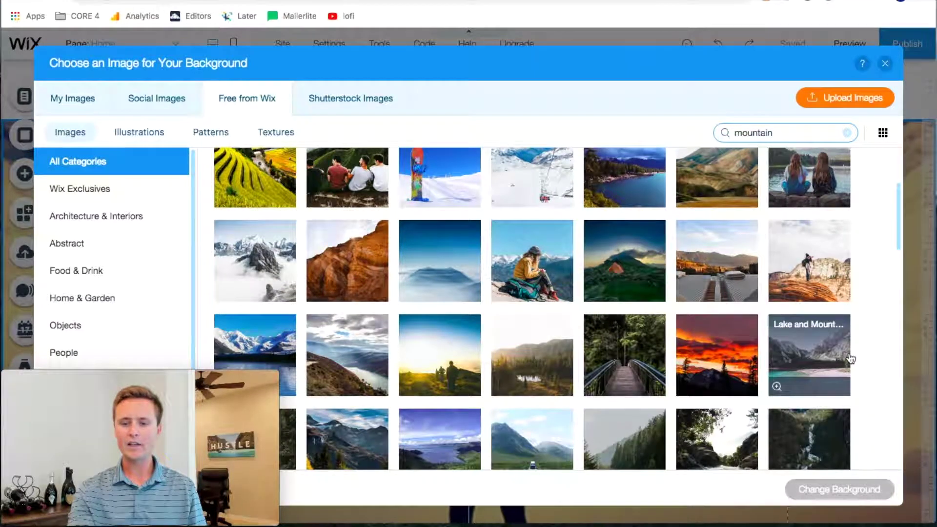
pyautogui.scroll(-2, 848, 342)
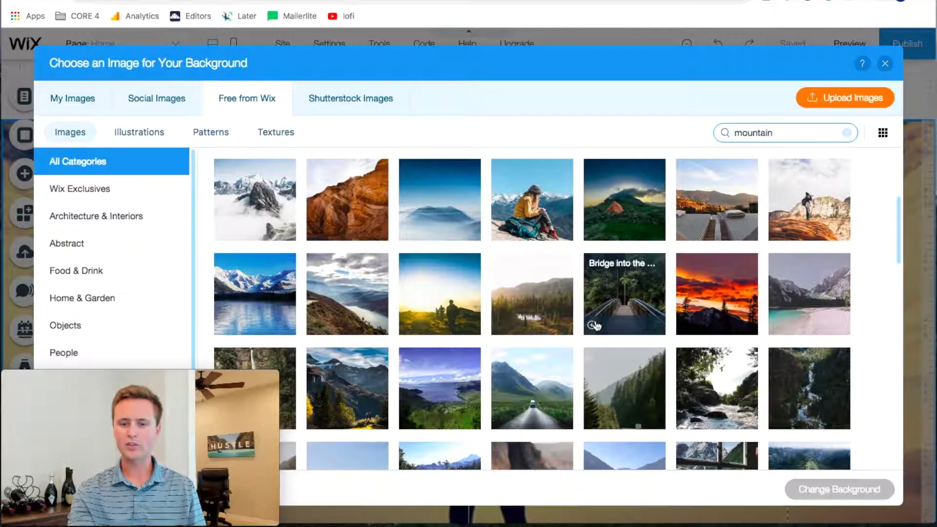
pyautogui.moveTo(591, 326)
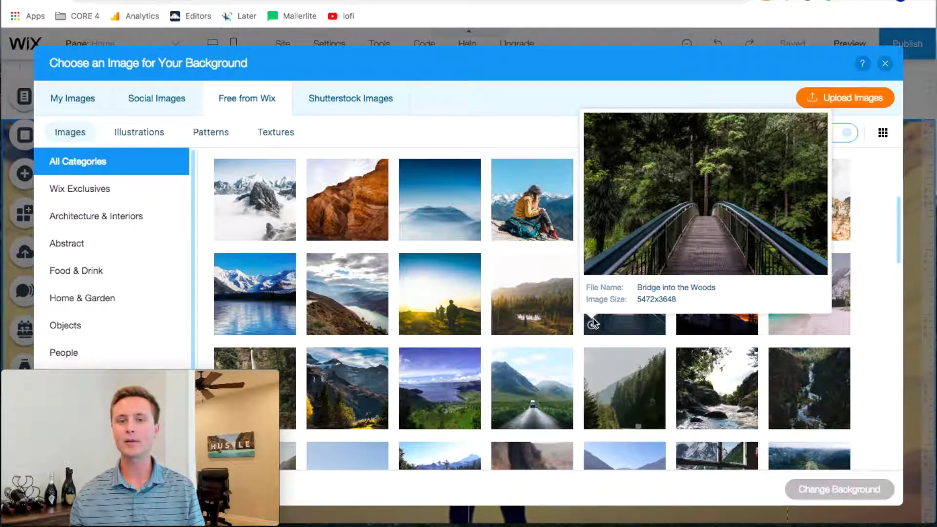
# Step: Apply the Bridge into the Woods photo as the strip background and preview the site
pyautogui.click(644, 318)
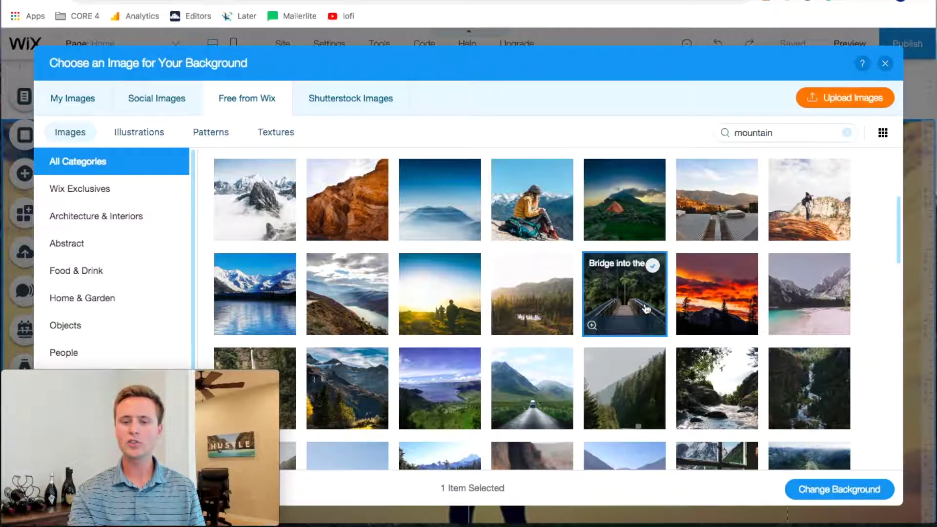
pyautogui.click(858, 488)
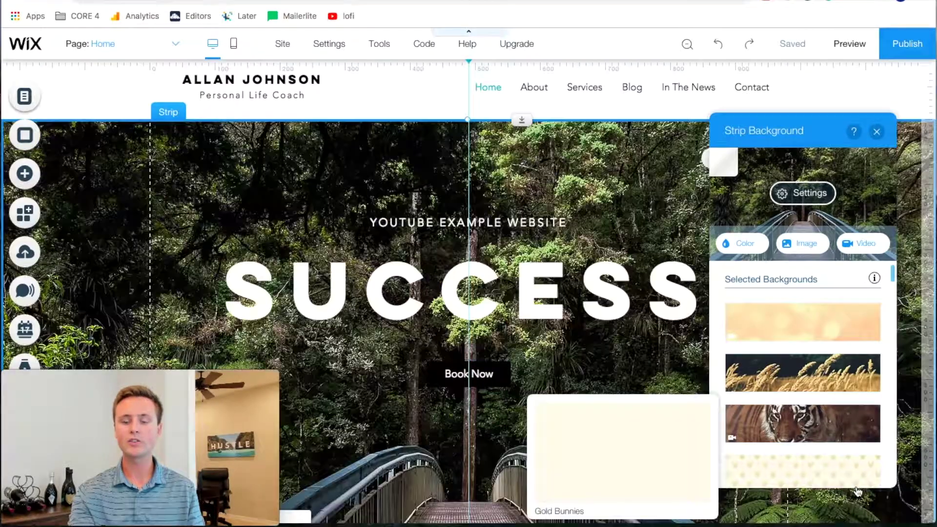
pyautogui.click(877, 132)
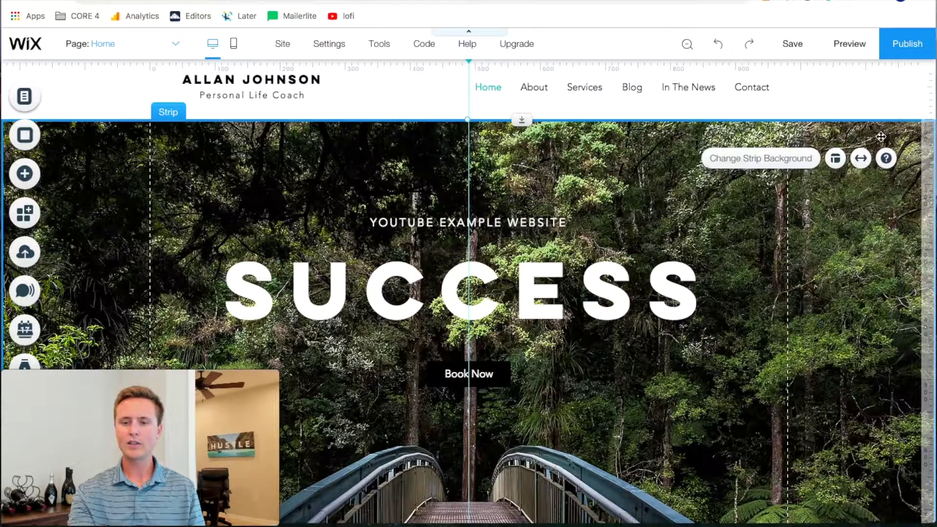
pyautogui.click(859, 44)
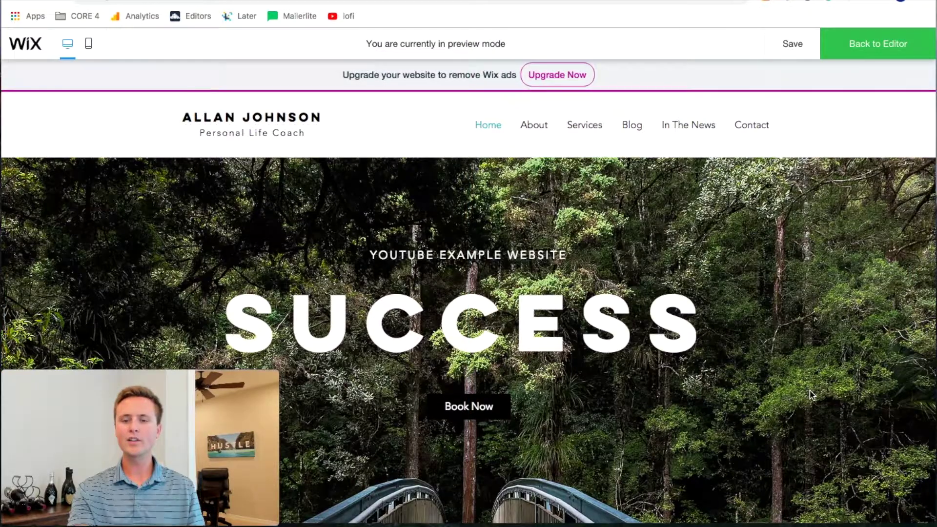
# Step: Scroll through the preview to check the forest bridge hero behind SUCCESS
pyautogui.scroll(-2, 812, 395)
pyautogui.scroll(-3, 812, 395)
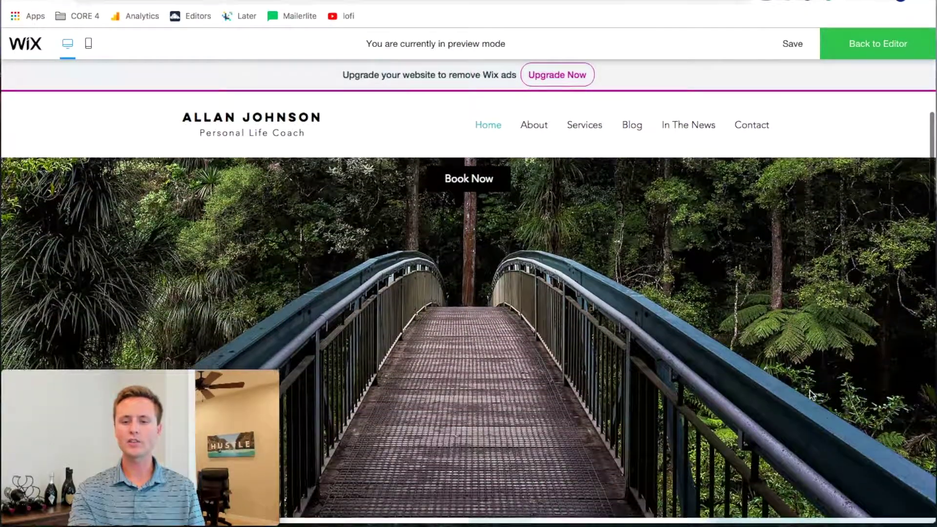
pyautogui.scroll(5, 811, 395)
pyautogui.scroll(-3, 812, 394)
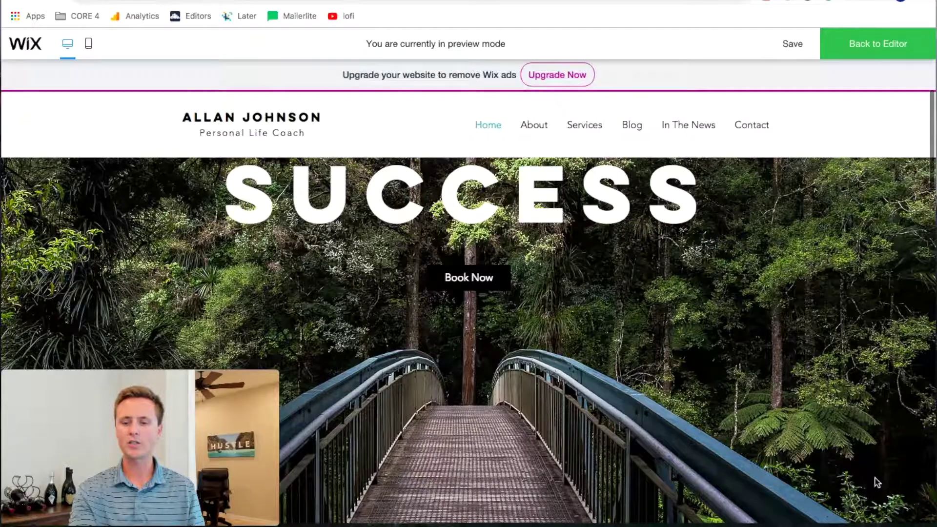
pyautogui.scroll(-3, 791, 394)
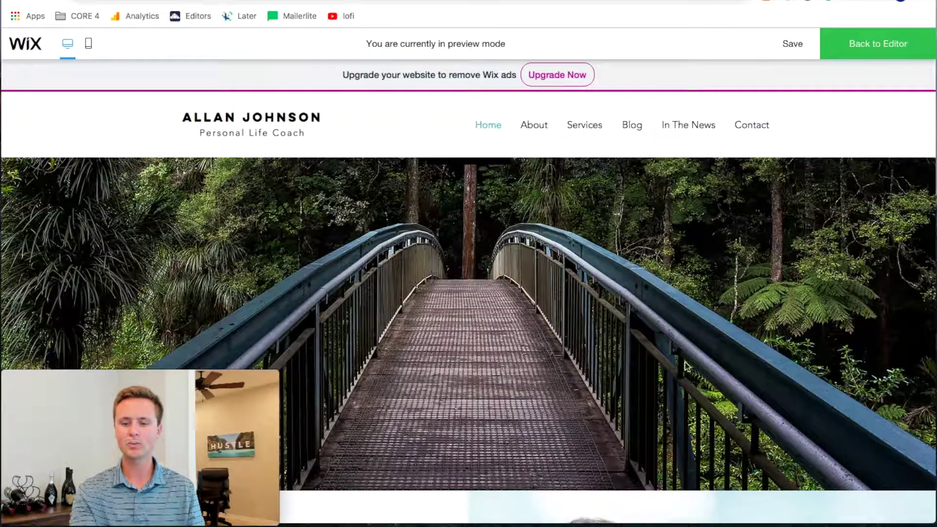
pyautogui.scroll(4, 500, 266)
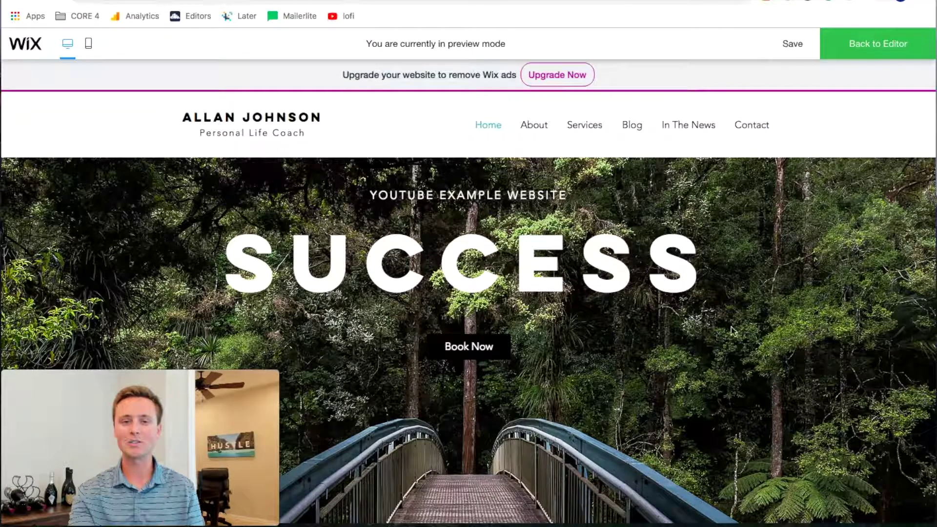
# Step: Save the site with Ctrl+S and open a blank new browser tab
pyautogui.scroll(-10, 747, 349)
pyautogui.scroll(12, 747, 347)
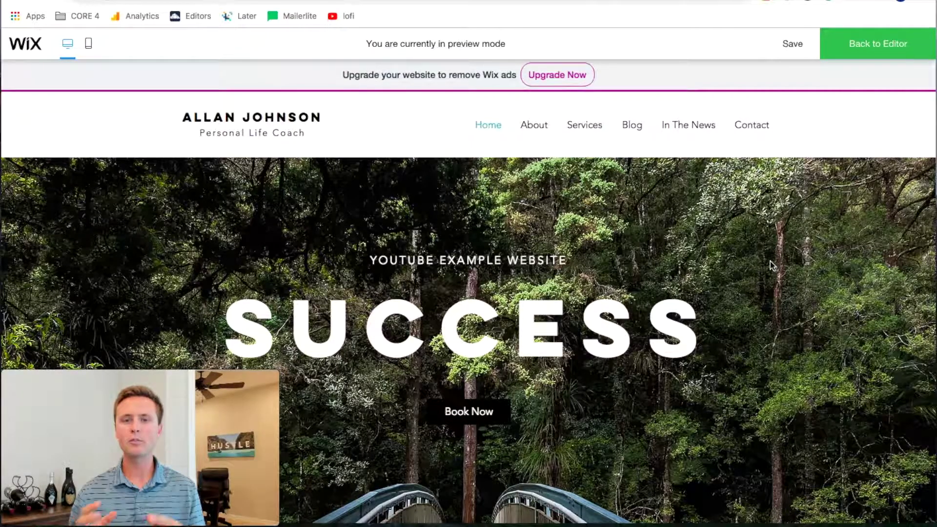
pyautogui.hotkey('ctrl', 's')
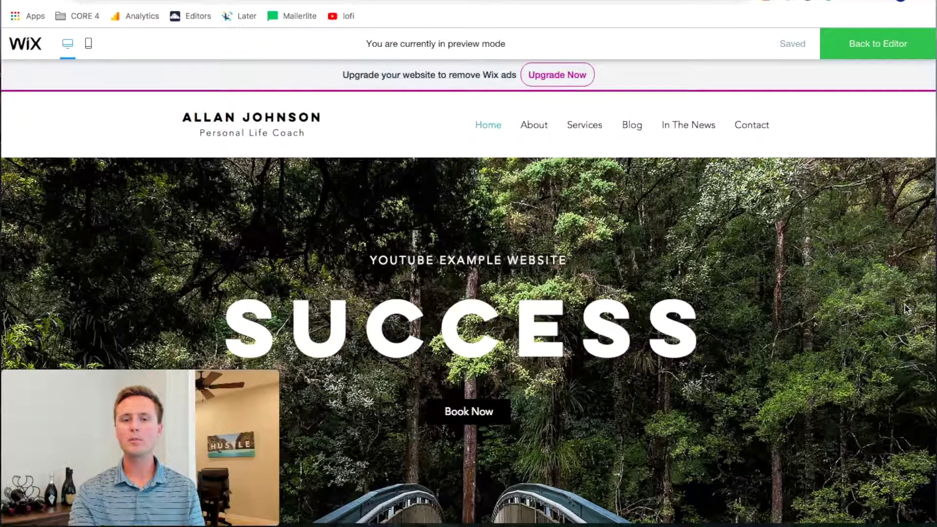
pyautogui.press('super+t')
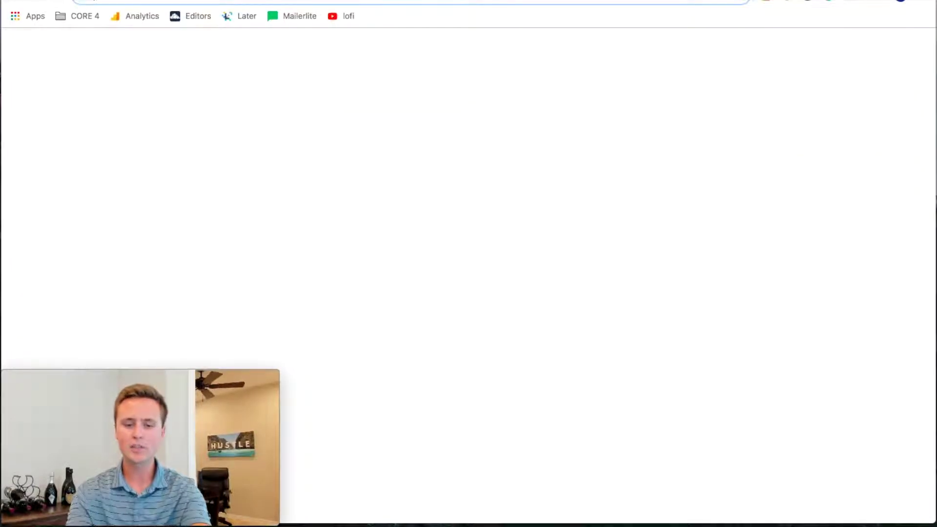
# Step: Go to compressor.io from the address bar
pyautogui.write('compressor.')
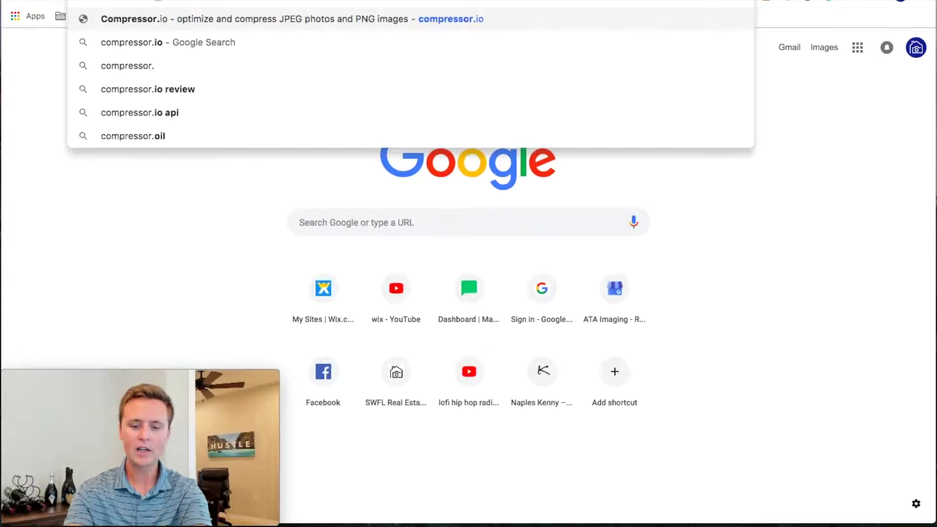
pyautogui.write('io')
pyautogui.press('Return')
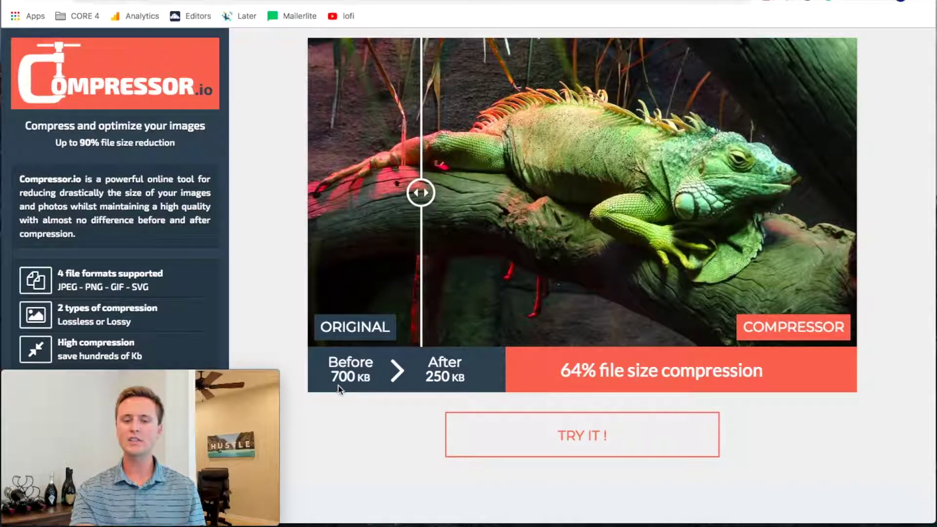
# Step: Slide the iguana demo's before/after divider to compare both images, then return to Google Images
pyautogui.moveTo(331, 376); pyautogui.dragTo(477, 378)
pyautogui.click(771, 437)
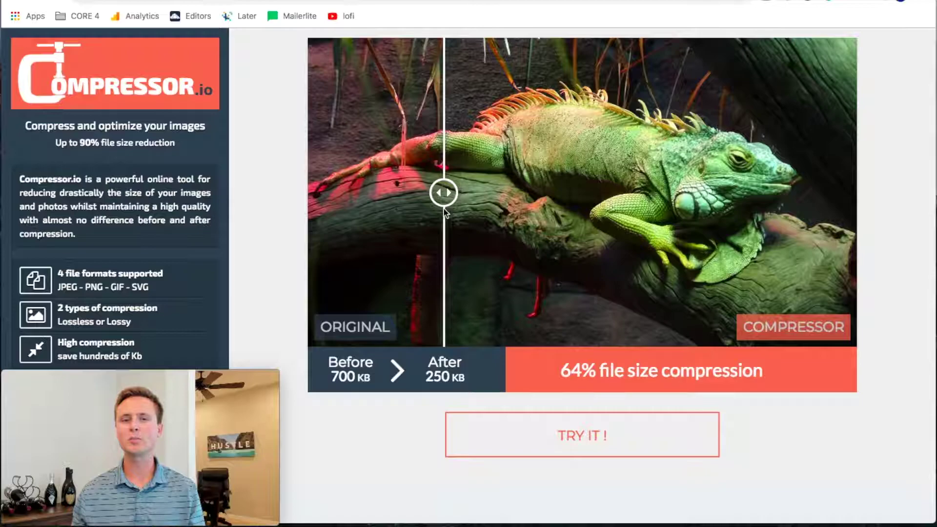
pyautogui.moveTo(445, 211); pyautogui.dragTo(485, 210)
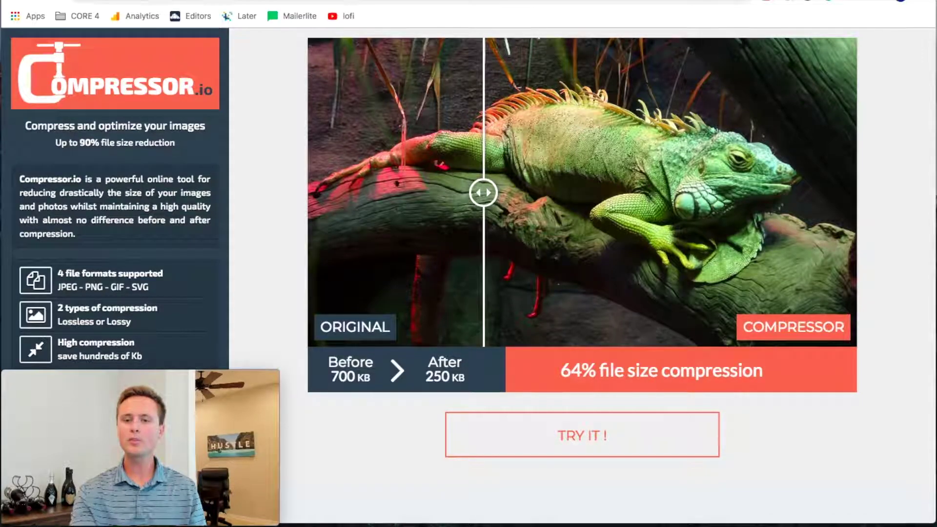
pyautogui.click(379, 5)
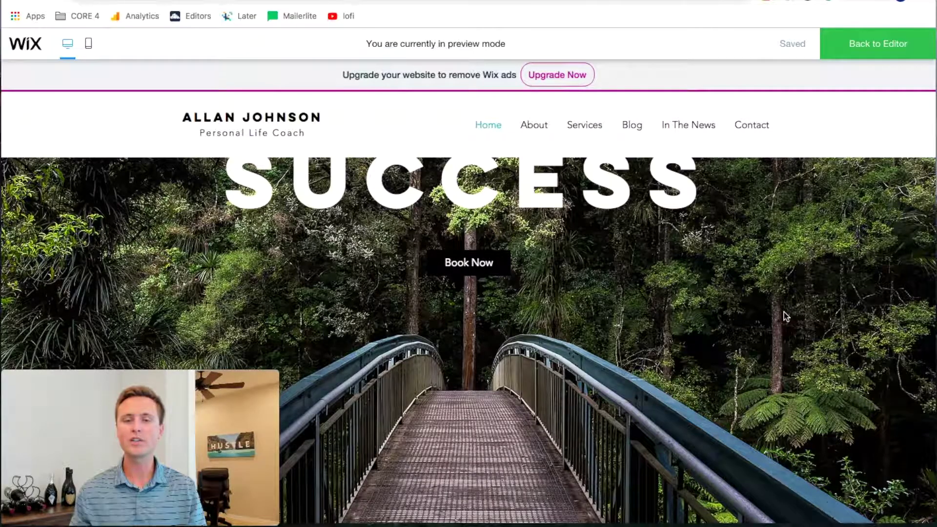
pyautogui.scroll(-10, 504, 349)
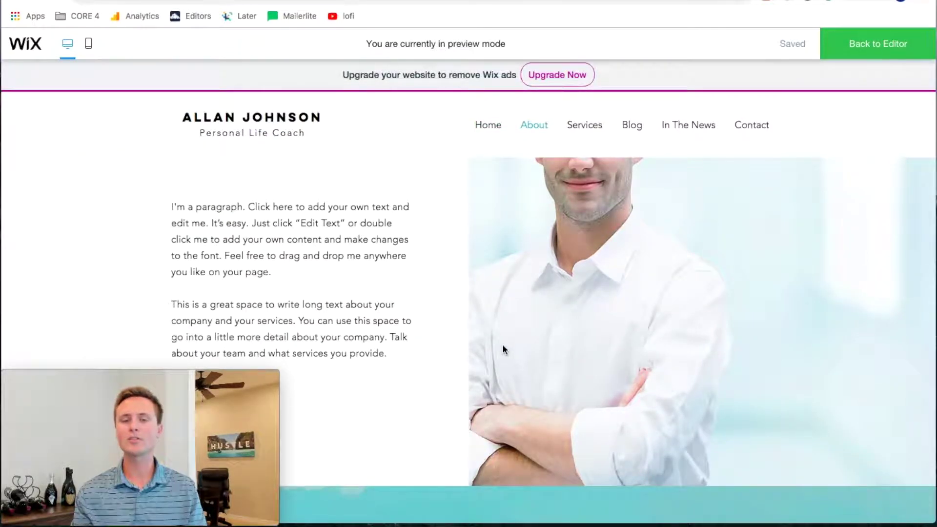
pyautogui.scroll(-7, 503, 344)
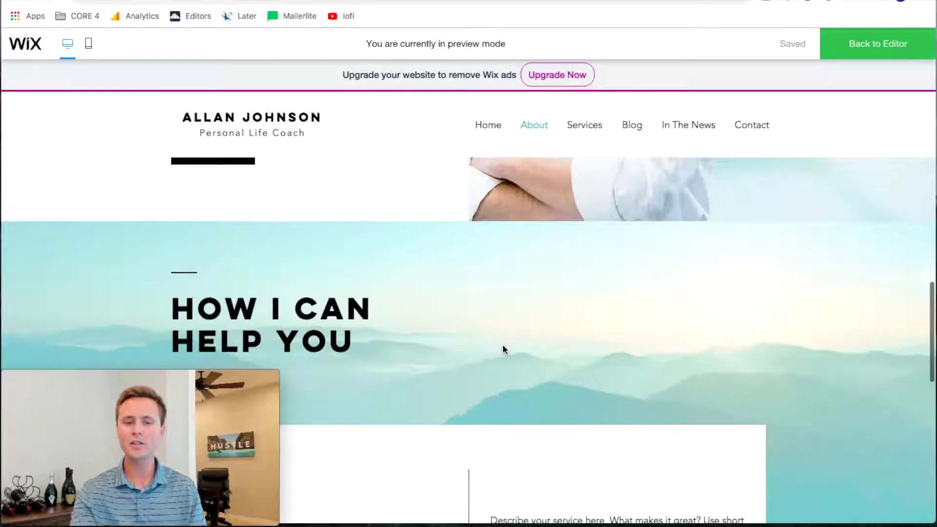
pyautogui.scroll(-10, 664, 299)
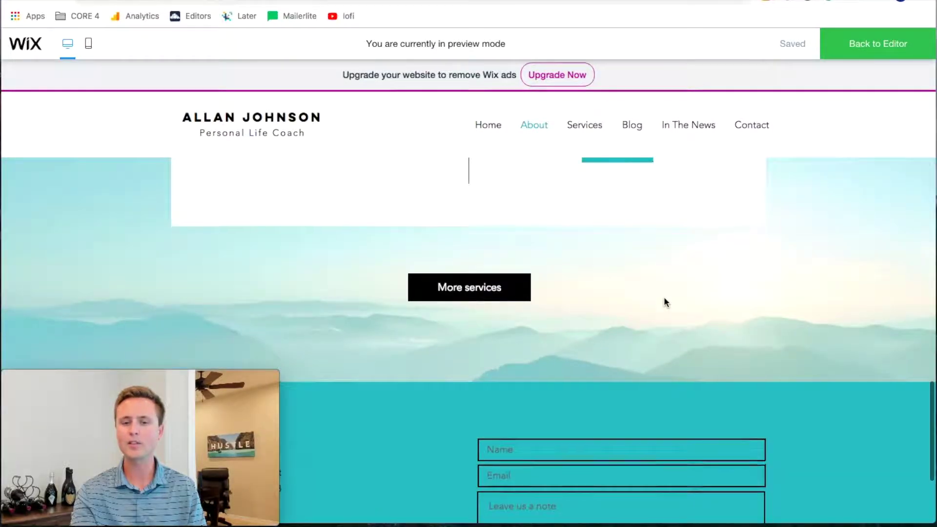
pyautogui.scroll(20, 664, 299)
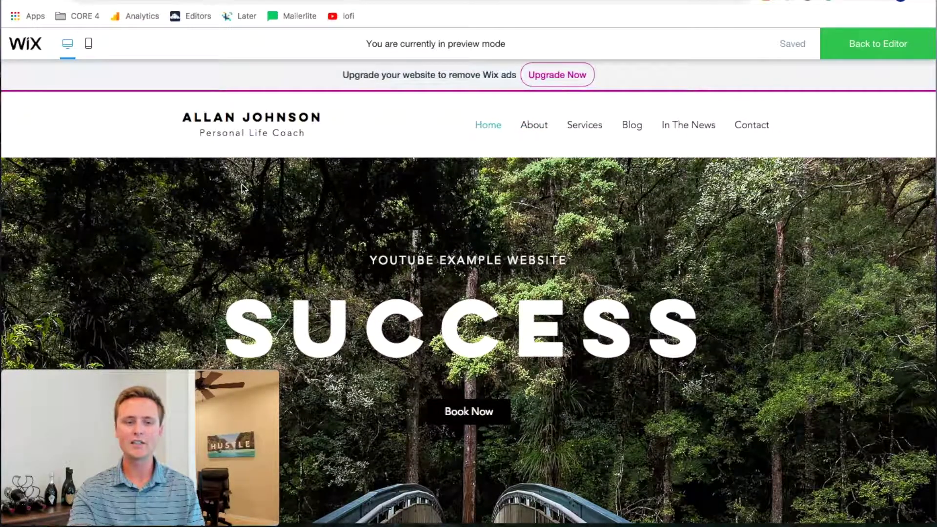